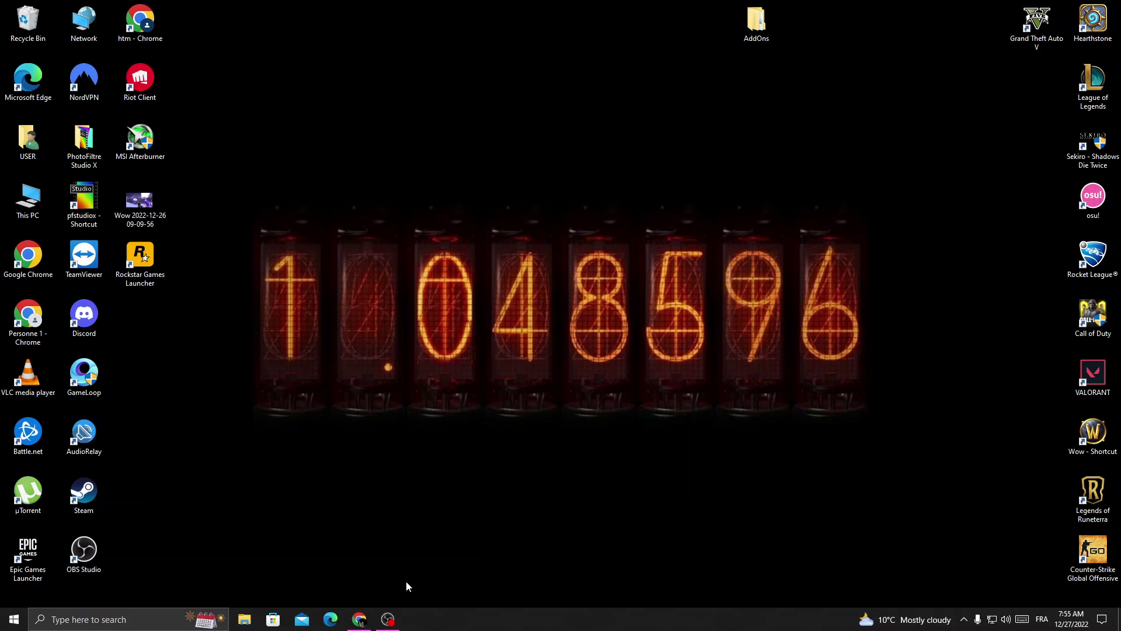
Step: In the Linktree admin, open My account from the profile avatar menu
{"action": "left_click", "coordinate": [359, 619]}
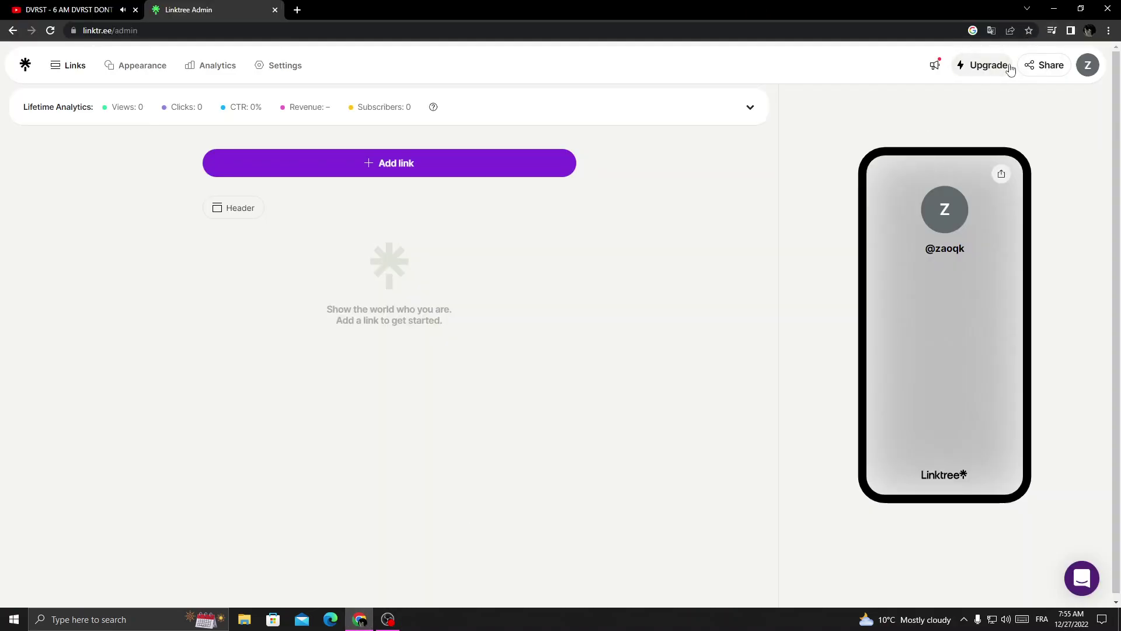
{"action": "left_click", "coordinate": [1087, 66]}
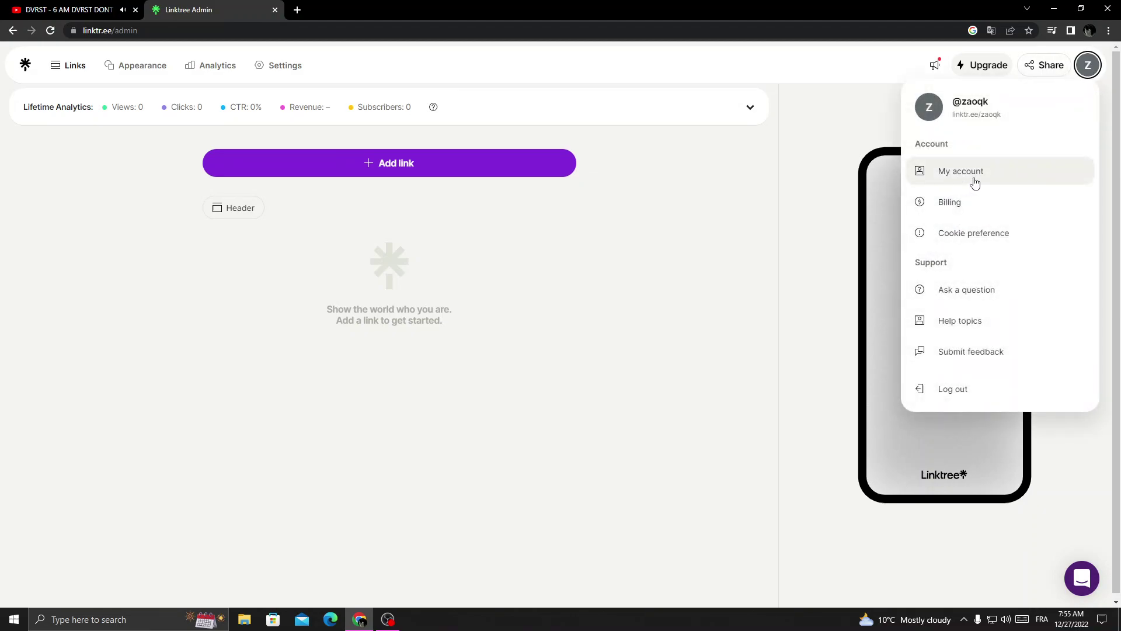
{"action": "left_click", "coordinate": [973, 183]}
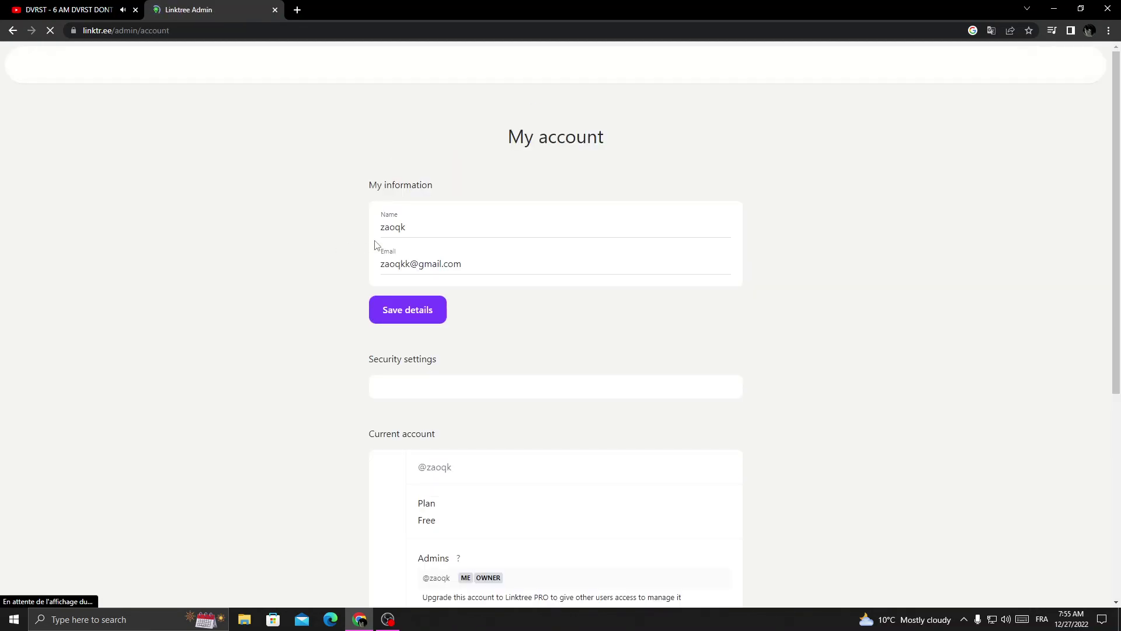
Step: Shorten the email's name part before the @ and save the account details
{"action": "left_click", "coordinate": [412, 263]}
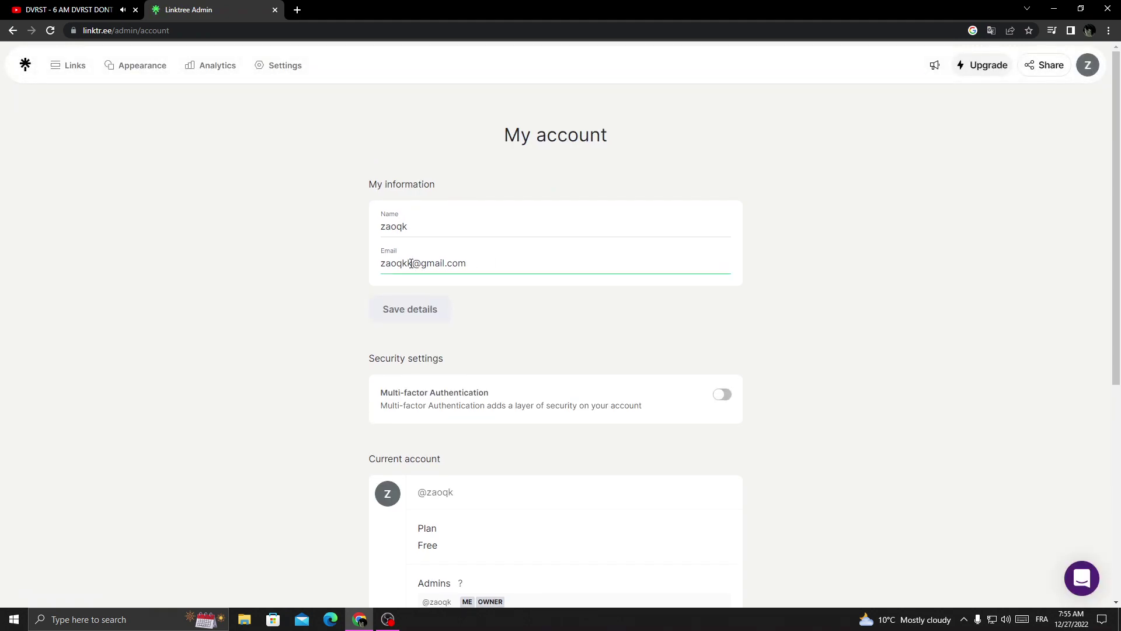
{"action": "key", "text": "BackSpace"}
{"action": "key", "text": "BackSpace"}
{"action": "key", "text": "BackSpace"}
{"action": "type", "text": "cpop"}
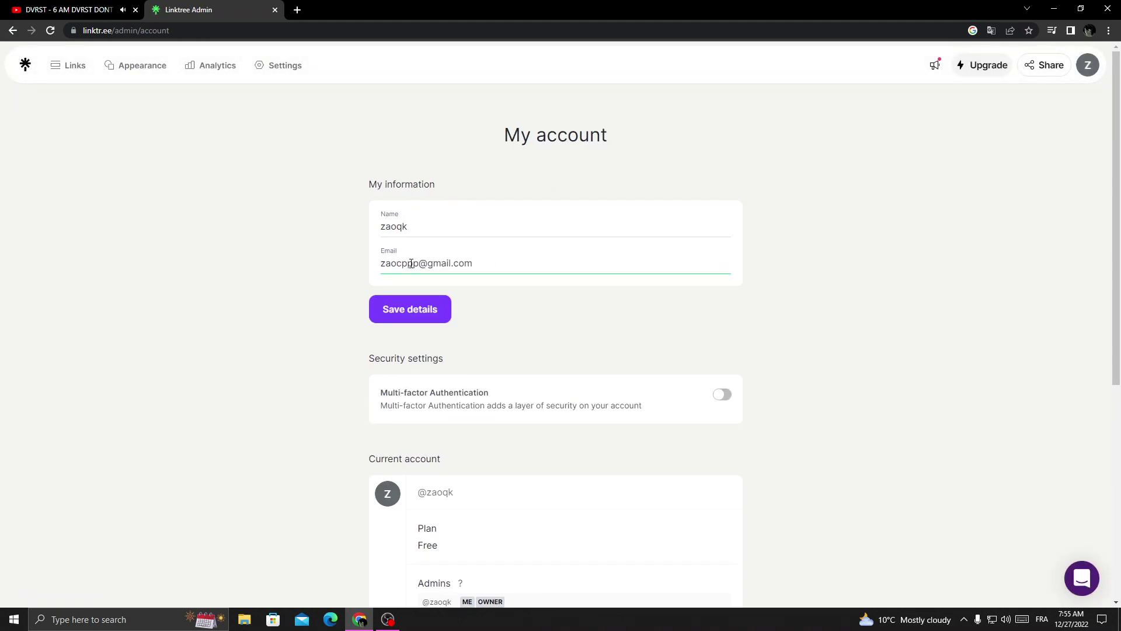
{"action": "key", "text": "BackSpace"}
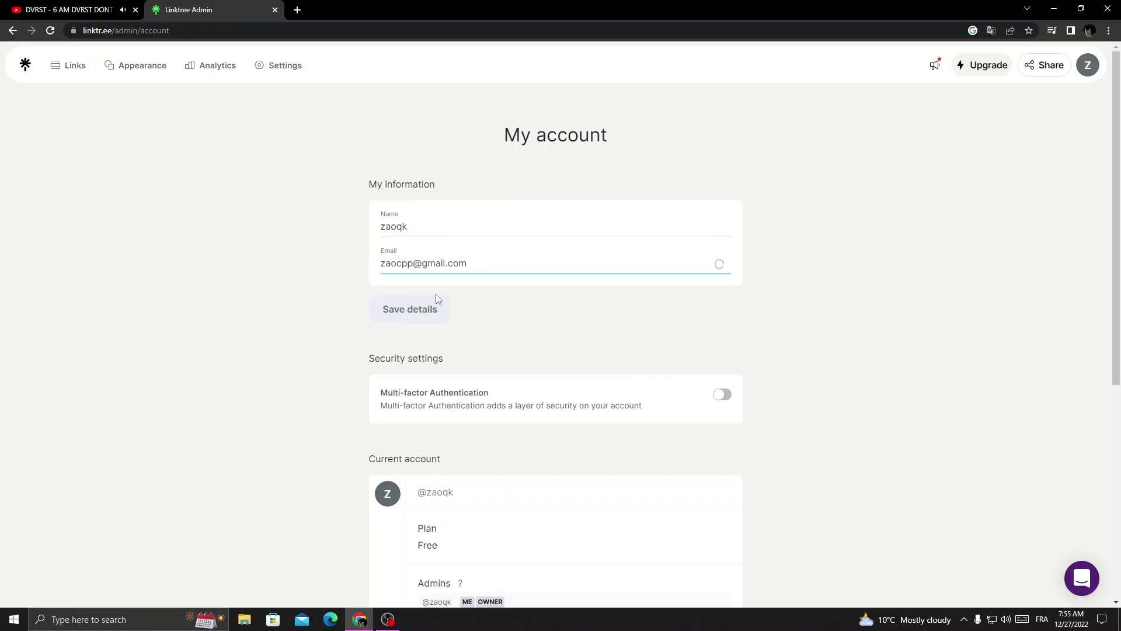
{"action": "left_click", "coordinate": [507, 264]}
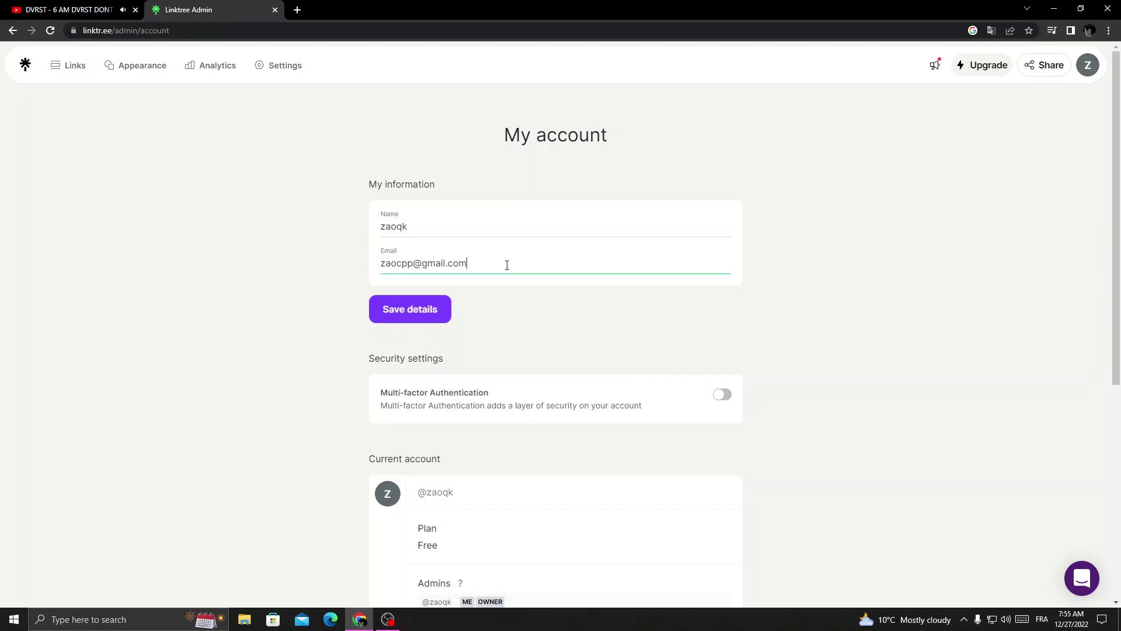
{"action": "left_click", "coordinate": [411, 315]}
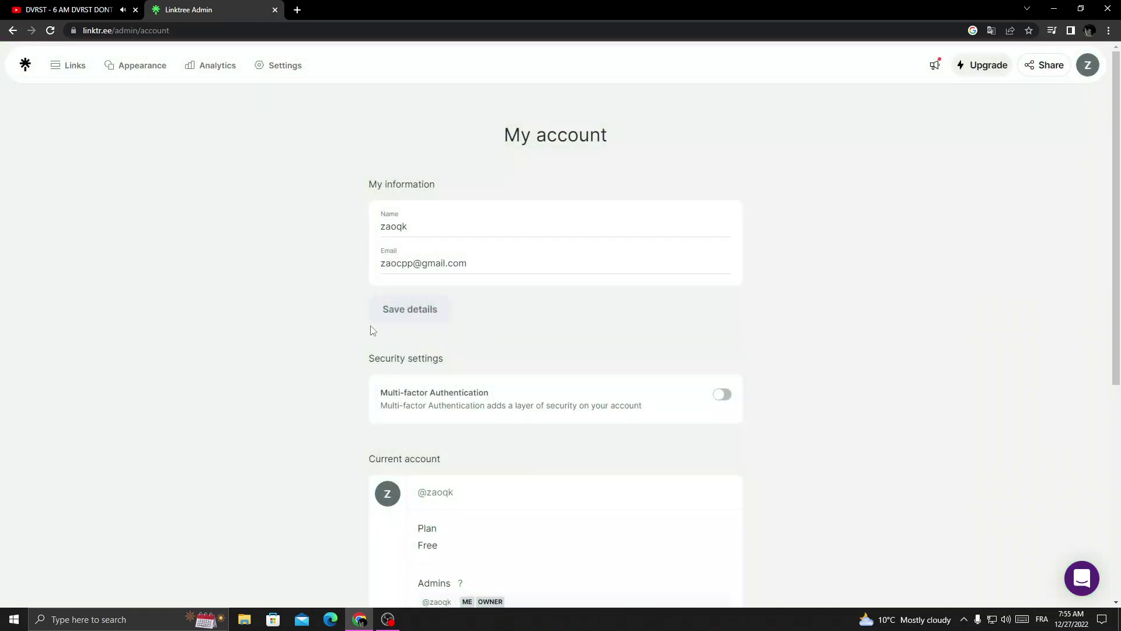
Step: Reload the links dashboard until the verification notice clears, then reopen My account
{"action": "left_click", "coordinate": [25, 67]}
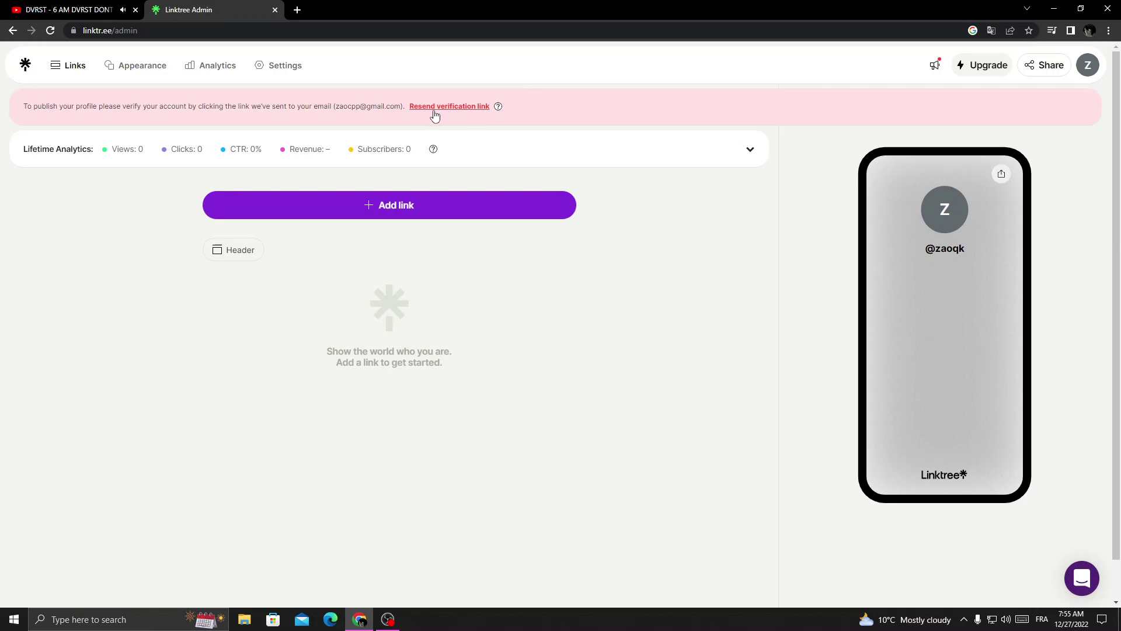
{"action": "left_click", "coordinate": [52, 34]}
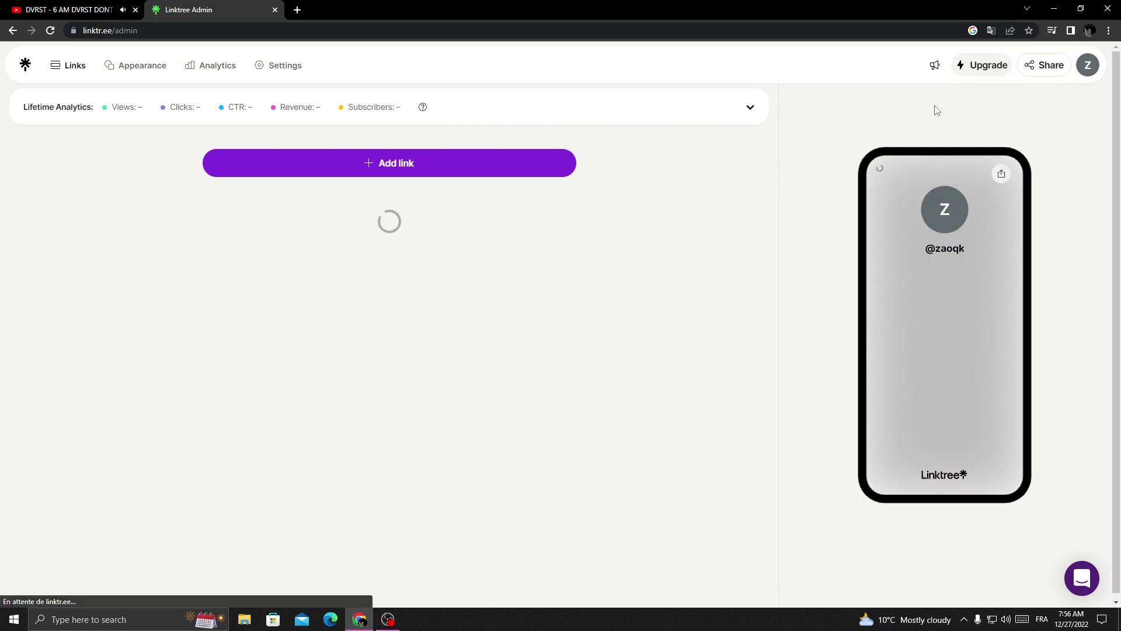
{"action": "left_click", "coordinate": [1087, 65]}
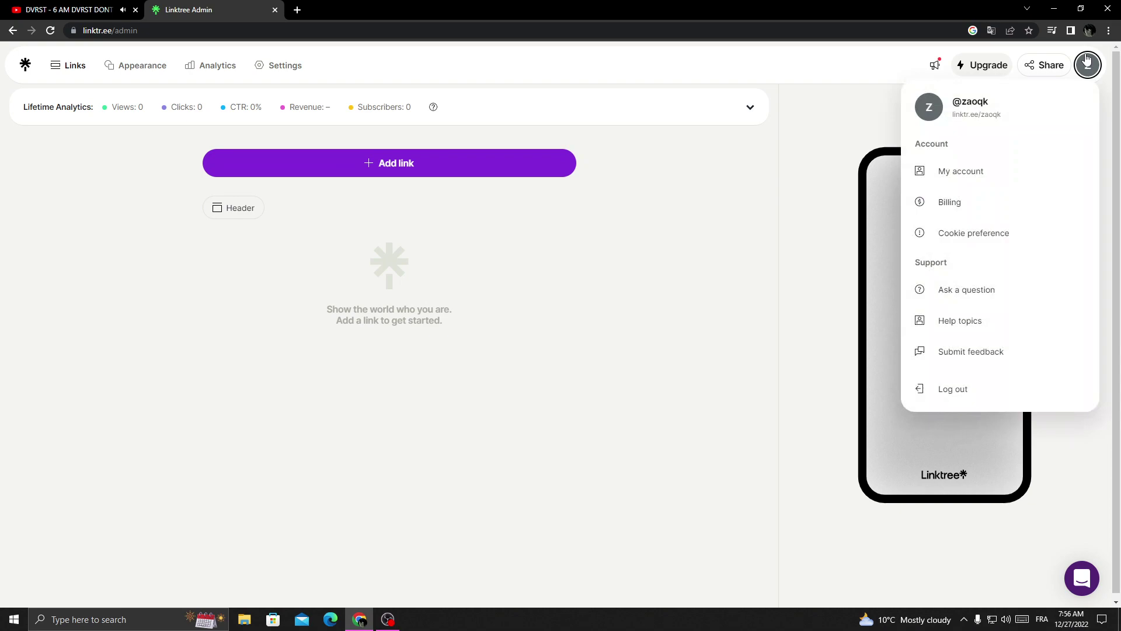
{"action": "left_click", "coordinate": [1025, 191]}
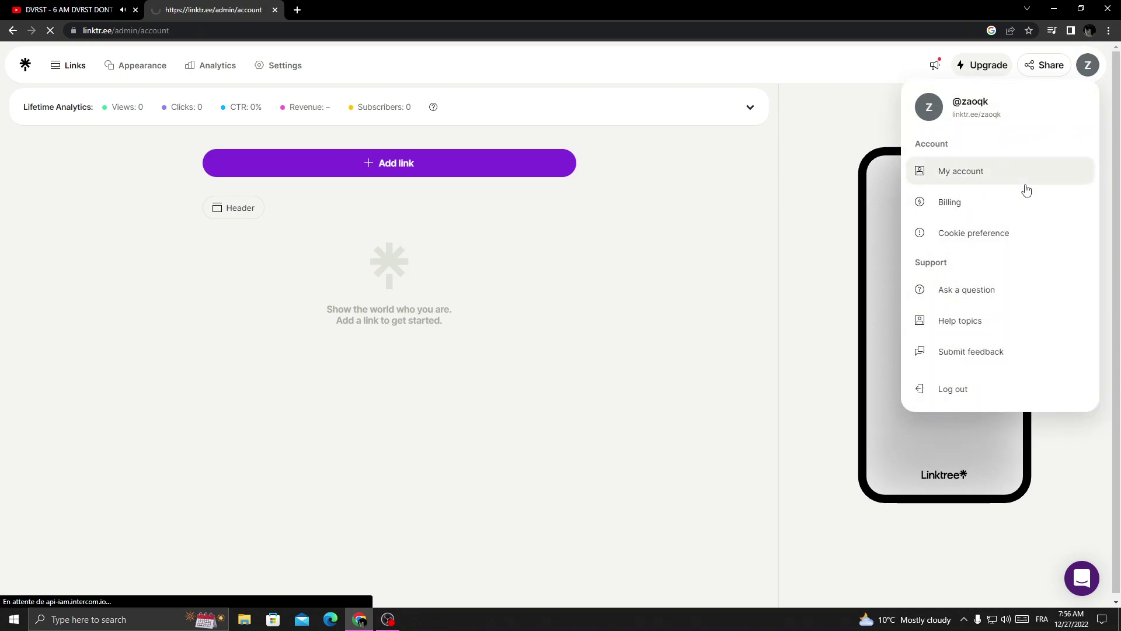